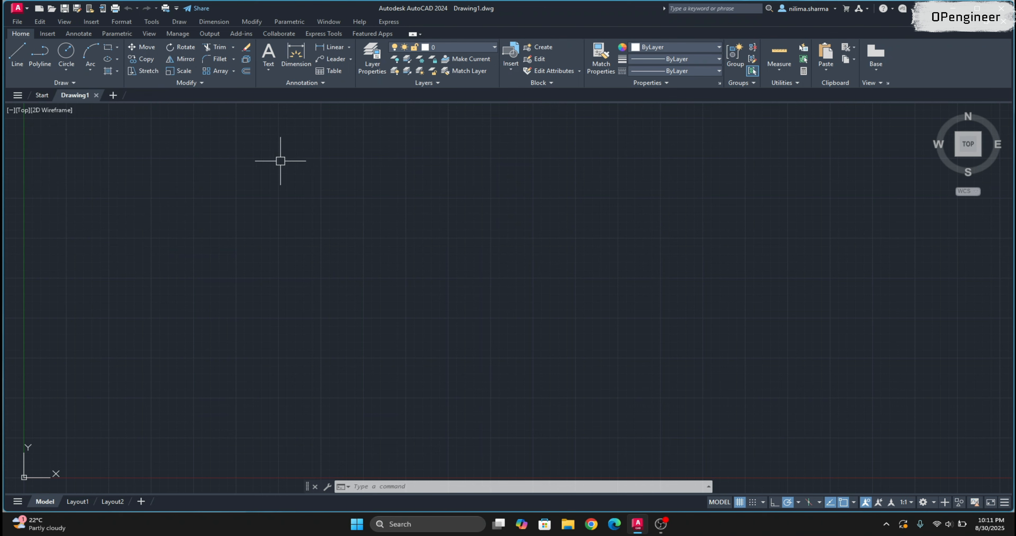
Draw a stepped shape from three connected line segments: horizontal to the right, vertically upward, and horizontal to the right again
left_click(14, 59)
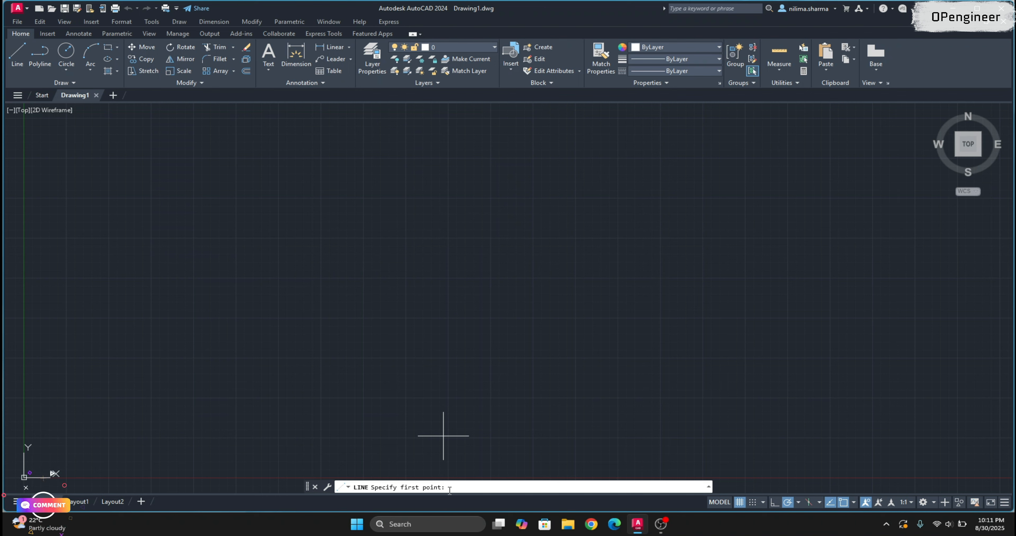
left_click(201, 329)
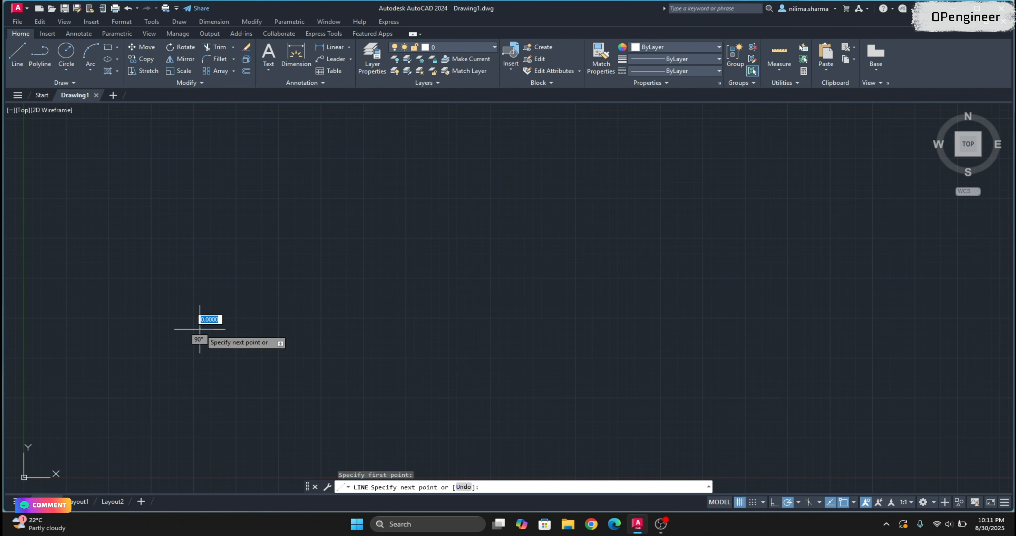
left_click(404, 329)
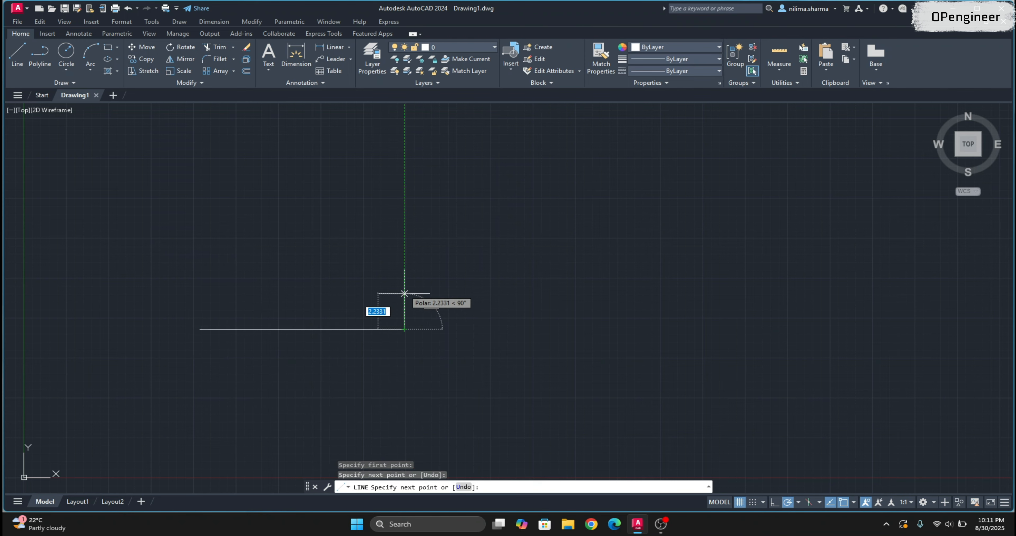
left_click(404, 159)
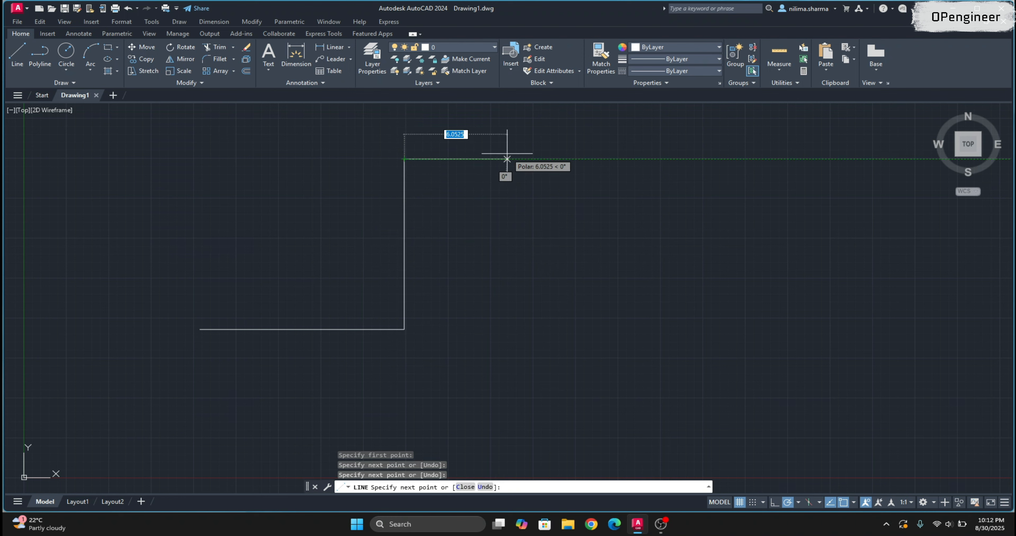
left_click(543, 159)
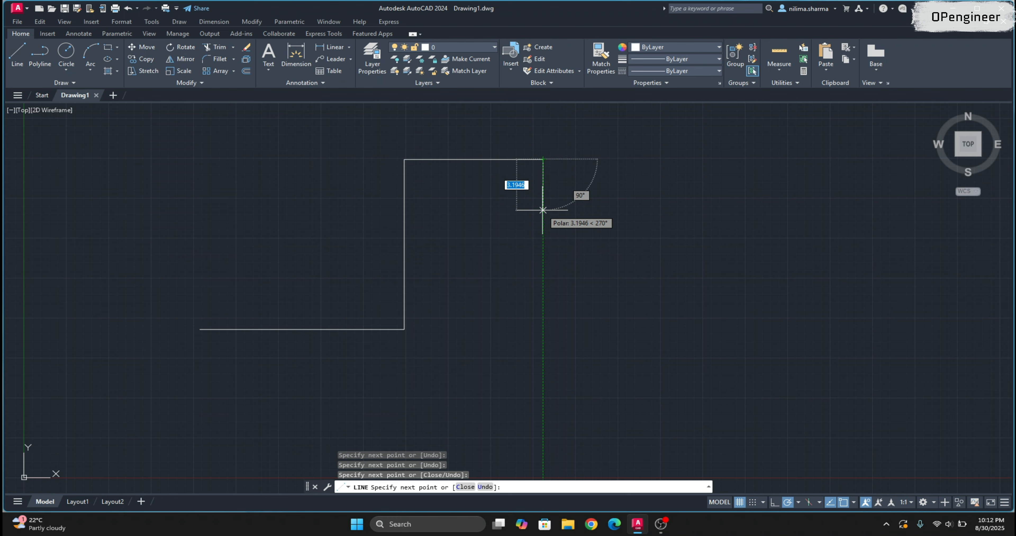
key("Return")
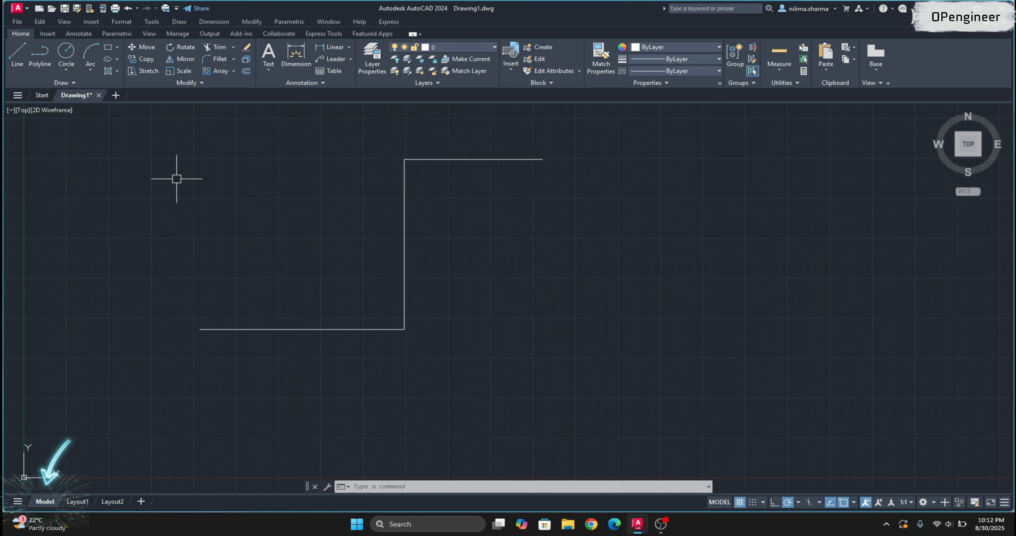
Draw a separate horizontal line 15 units long below the stepped line segments
left_click(17, 61)
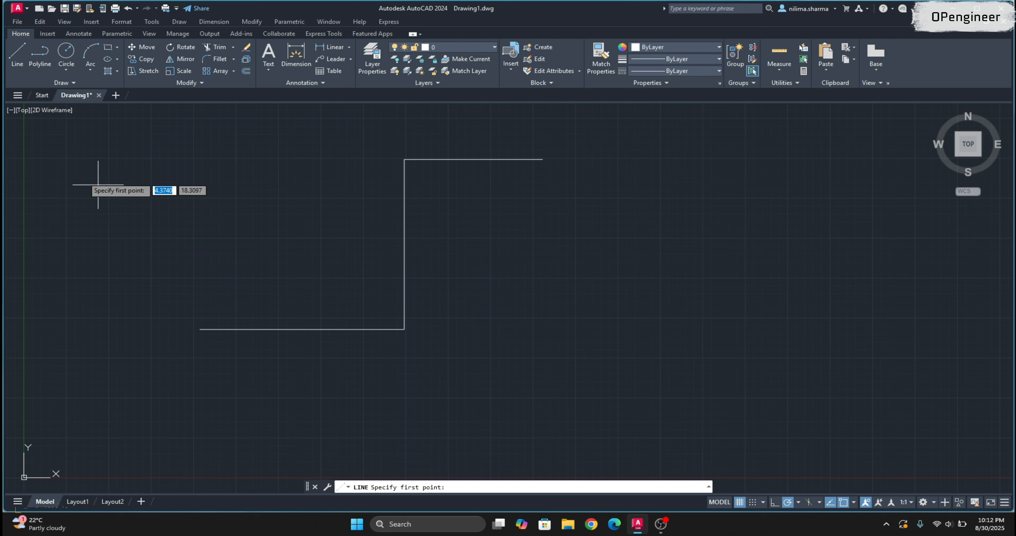
left_click(194, 399)
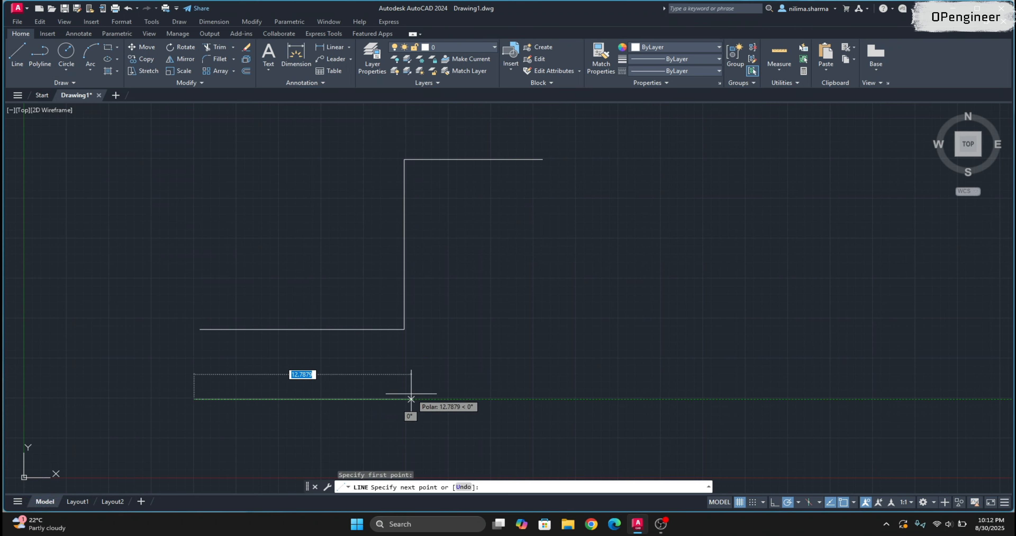
type("15")
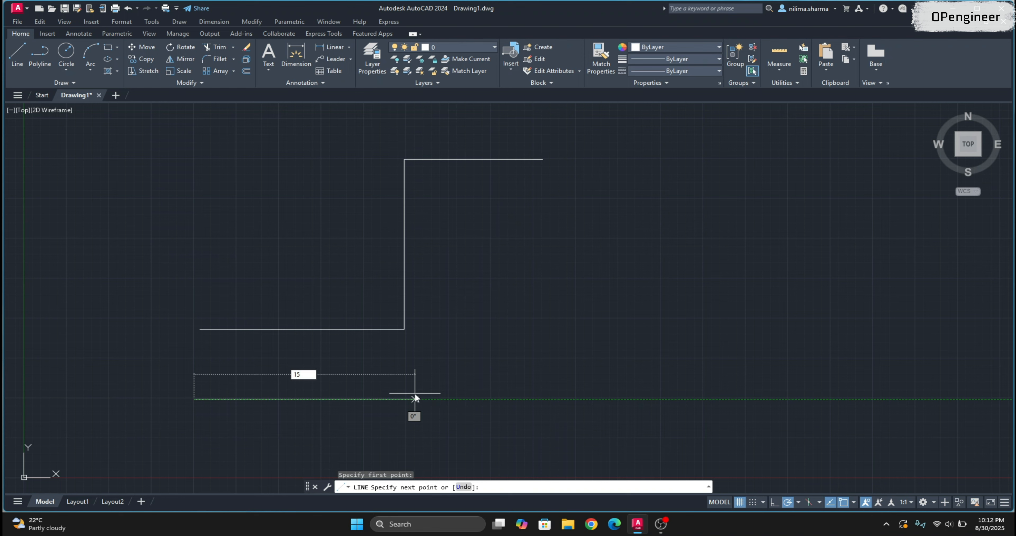
key("Return")
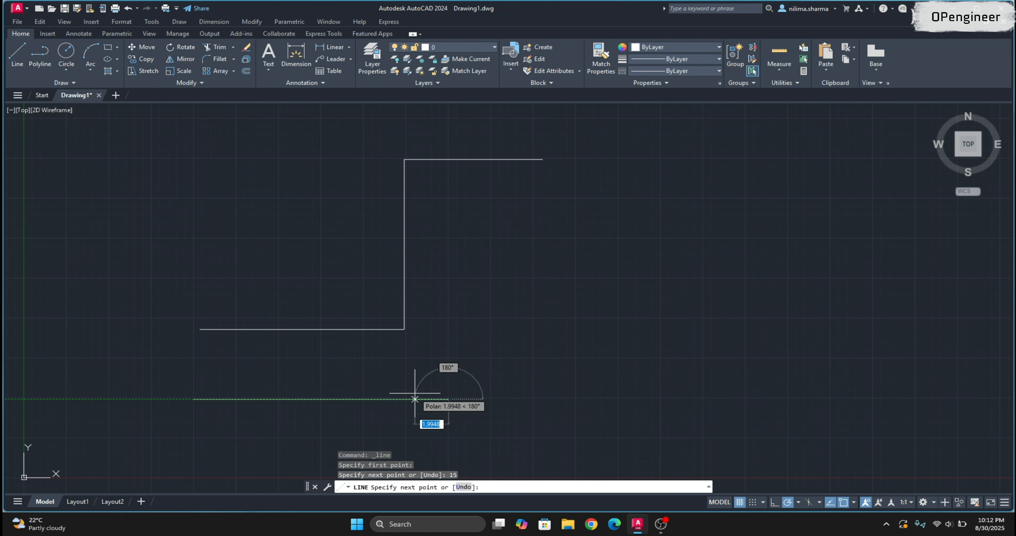
key("Return")
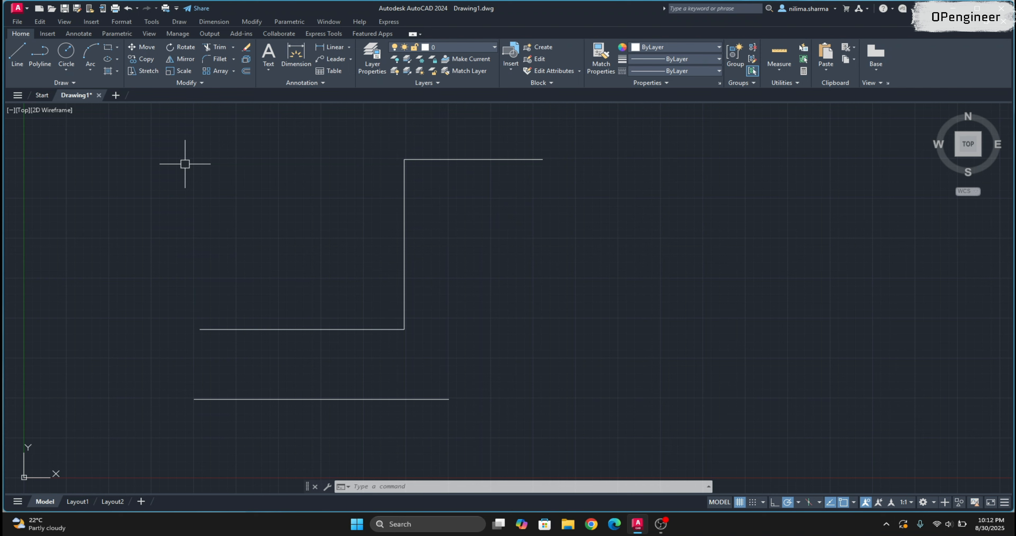
Draw a three-segment stepped polyline to the right of the existing lines, running horizontally, vertically upward, and horizontally again
left_click(36, 53)
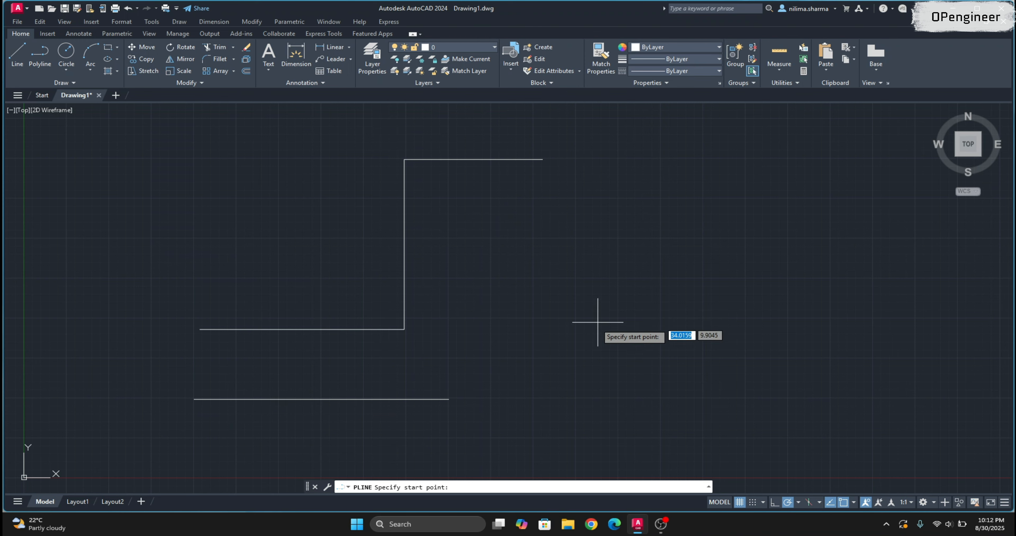
left_click(559, 335)
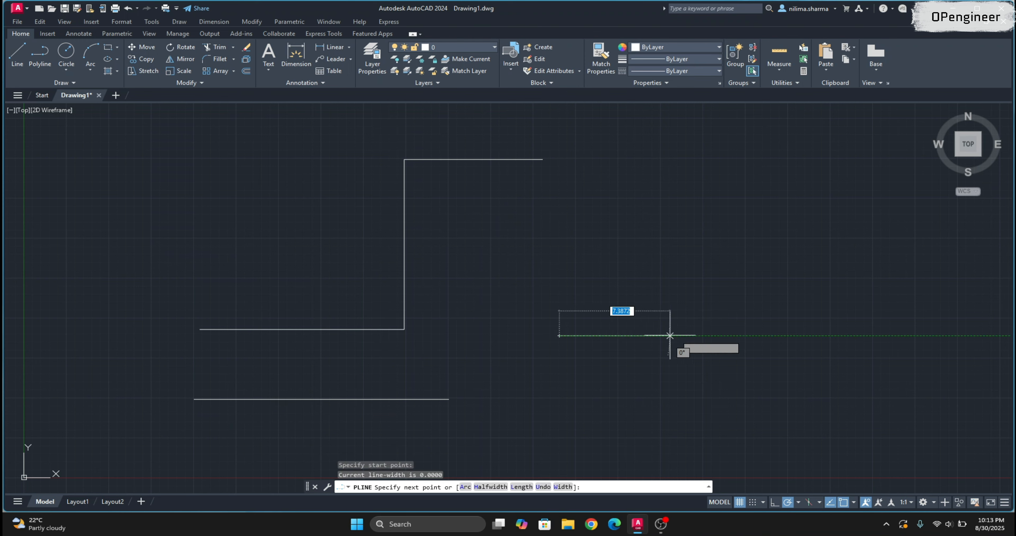
left_click(746, 336)
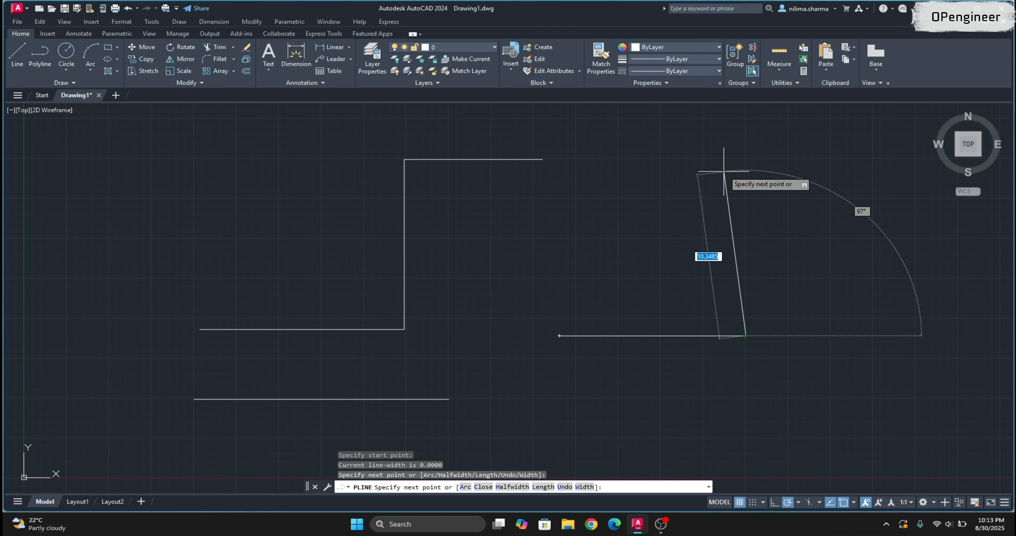
left_click(746, 161)
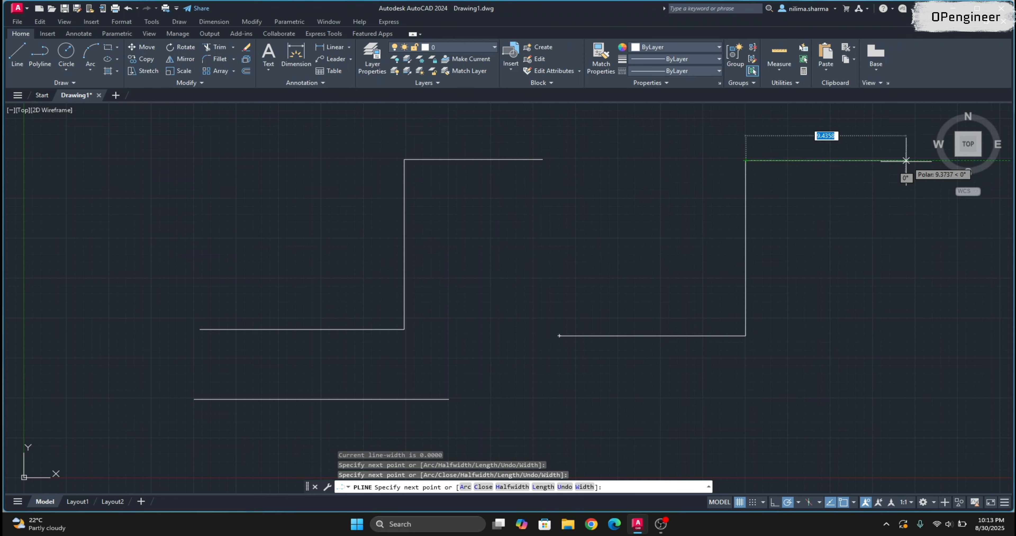
left_click(907, 160)
key("Escape")
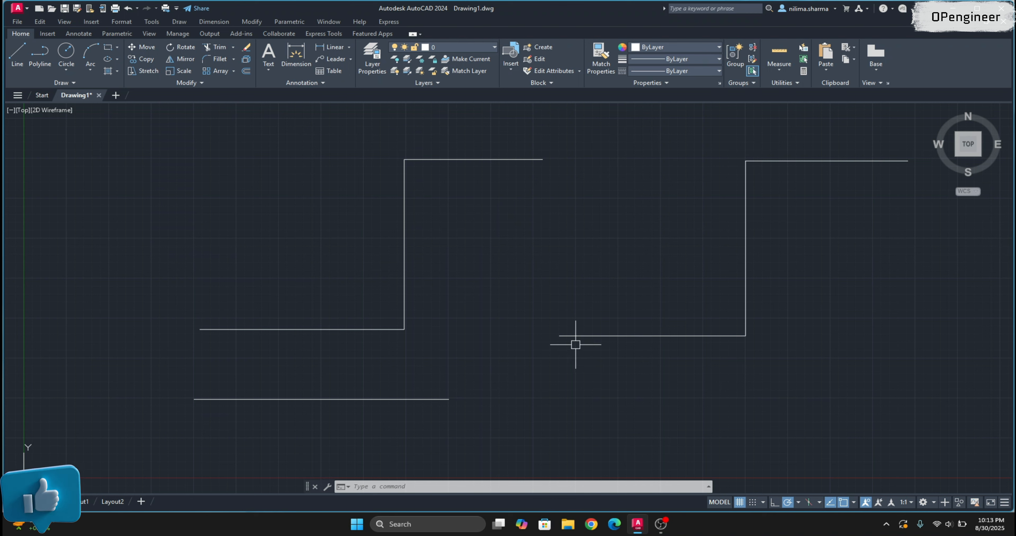
Compare how the stepped polyline and the three individual line segments are selected, clearing the selection after each
left_click(779, 161)
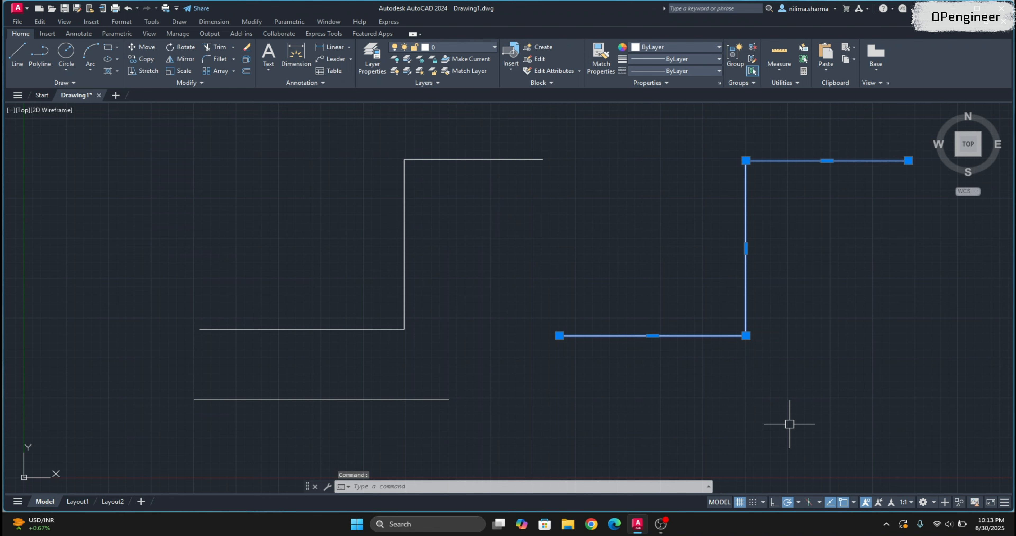
key("Escape")
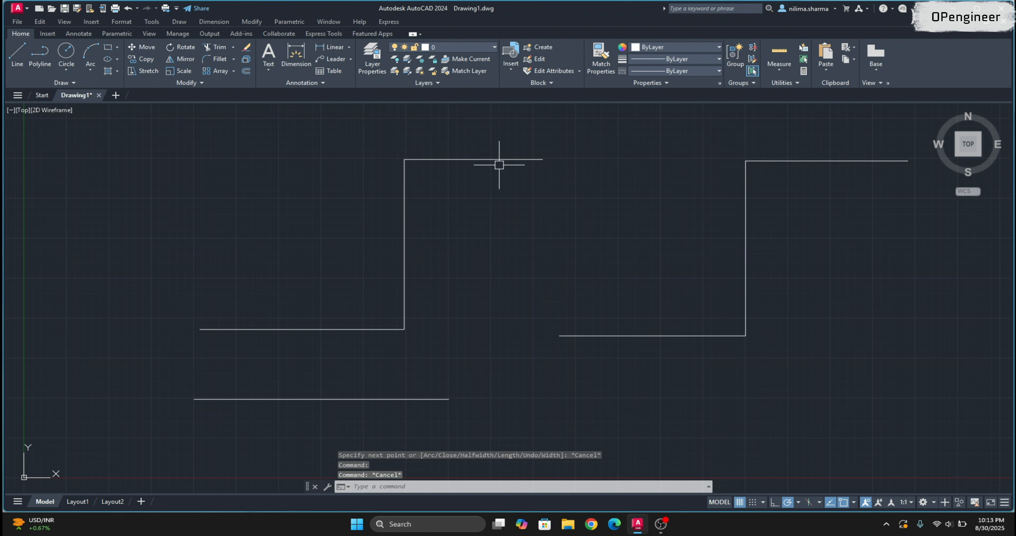
left_click(491, 159)
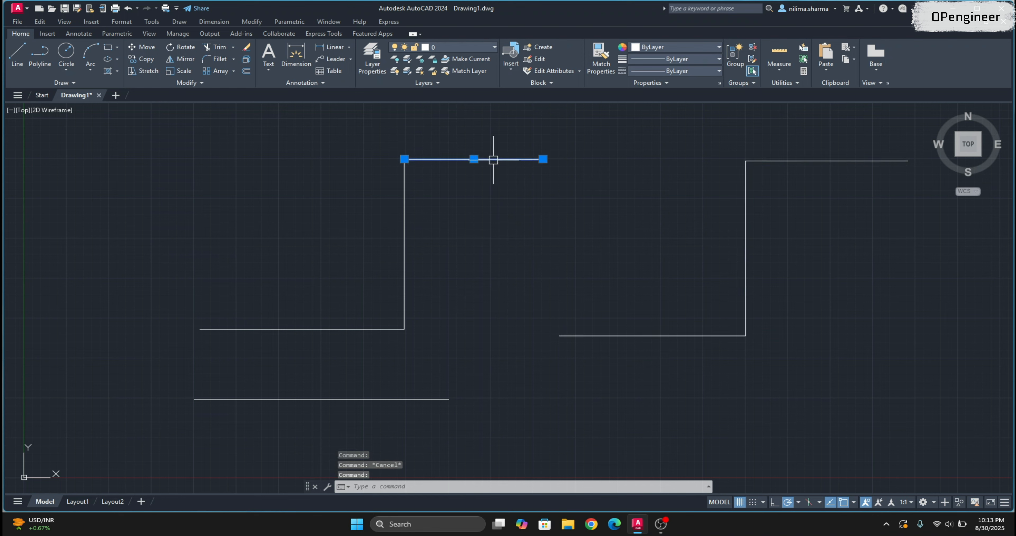
left_click(405, 216)
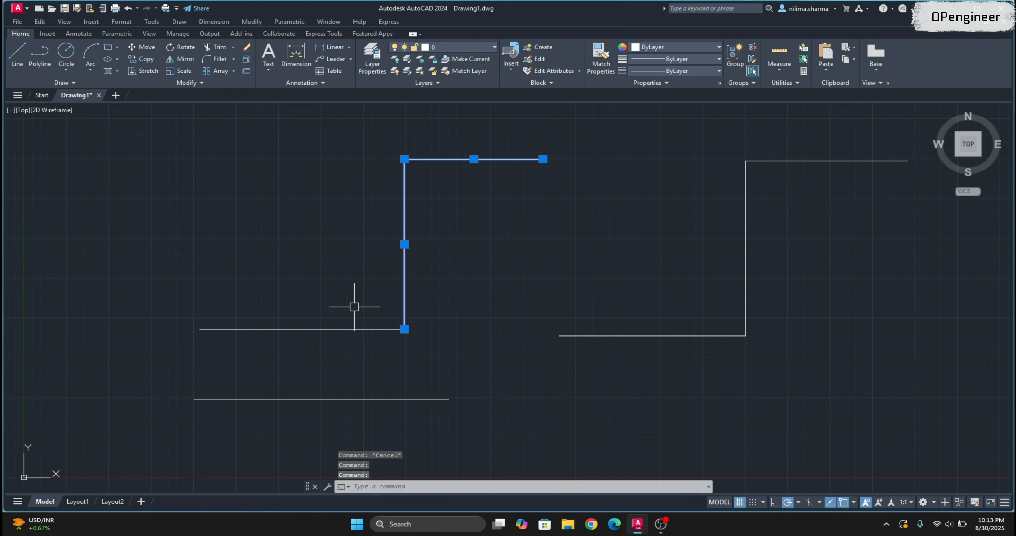
left_click(350, 329)
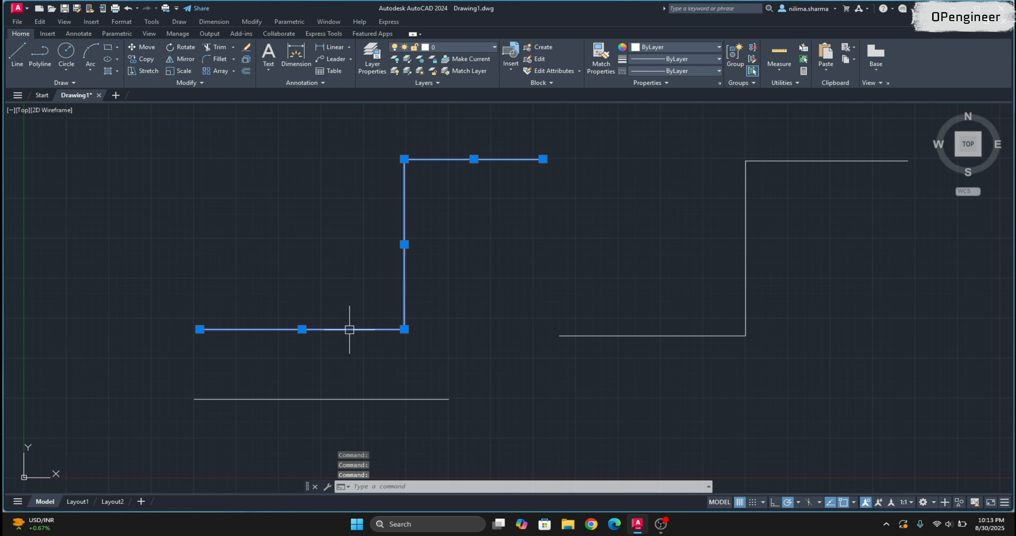
key("Escape")
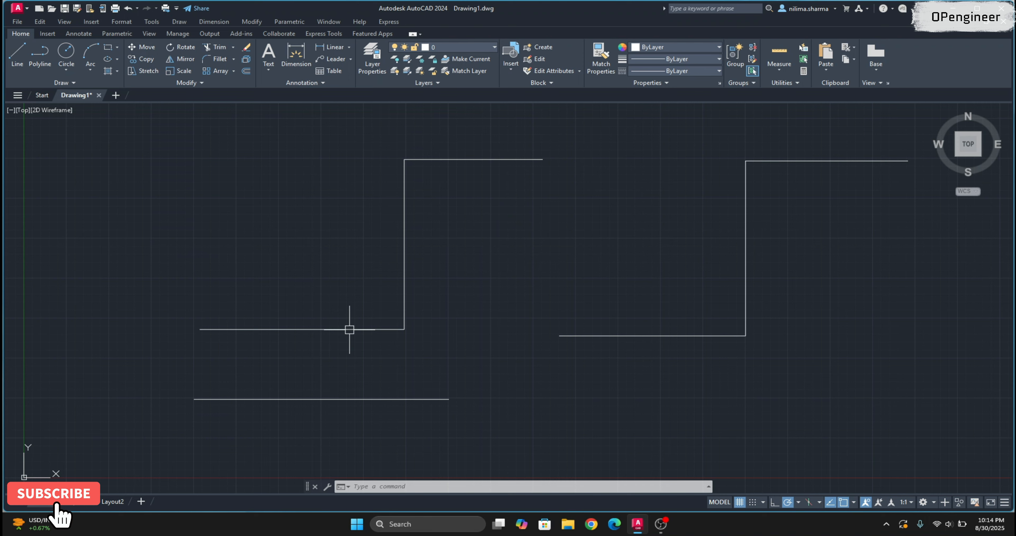
Draw a tapered horizontal polyline segment left of the stepped lines, with a starting width of 10 and an ending width of 5
type("pl")
key("Return")
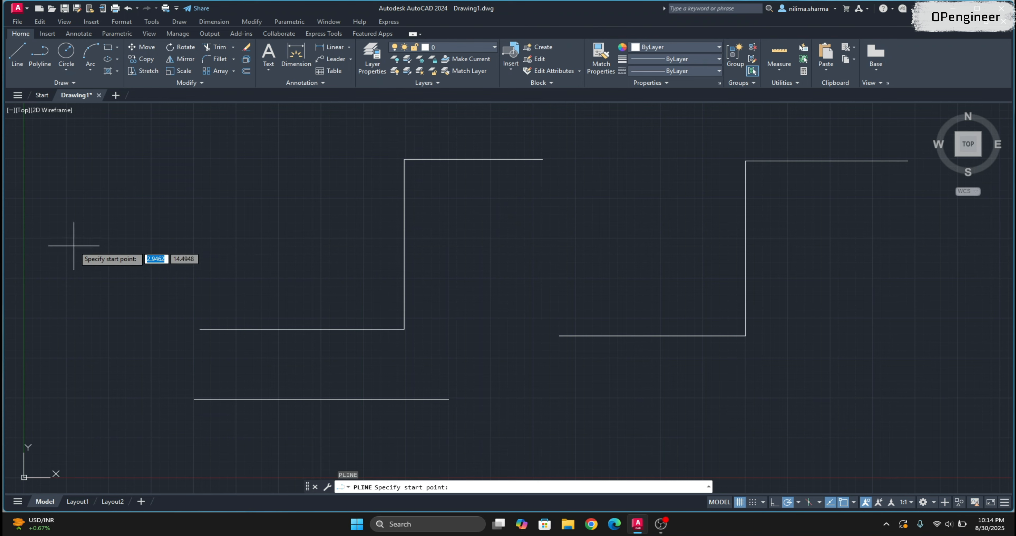
left_click(64, 239)
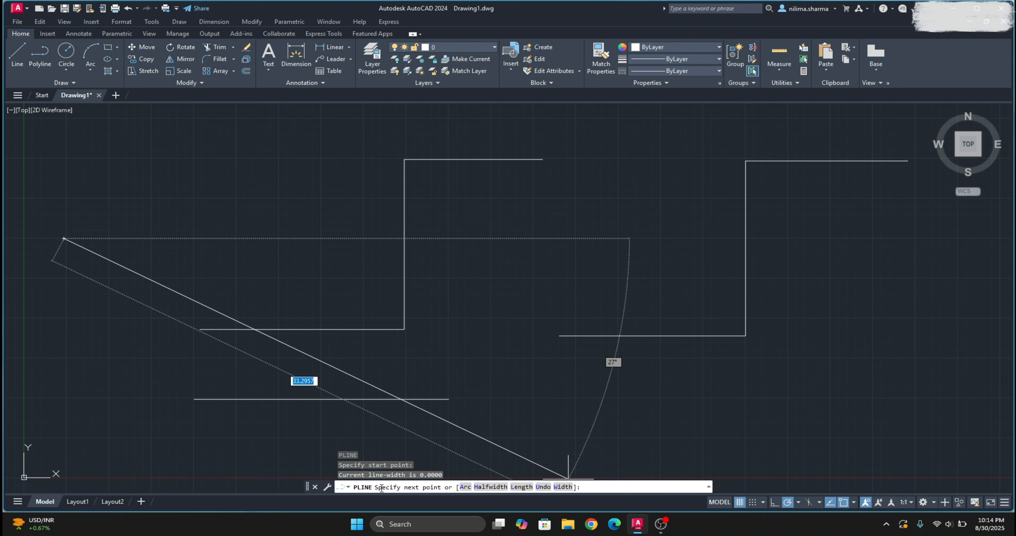
left_click(563, 488)
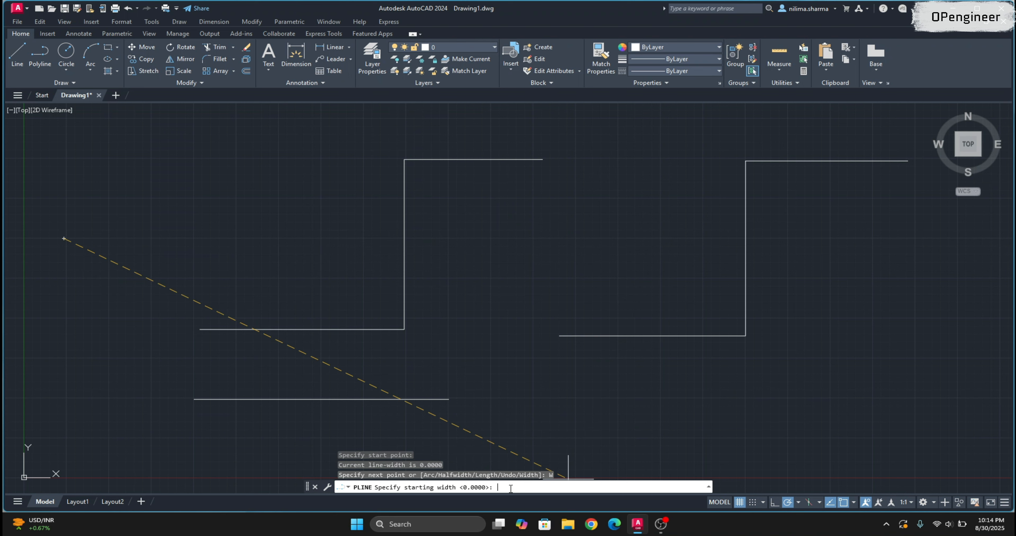
type("10")
key("Return")
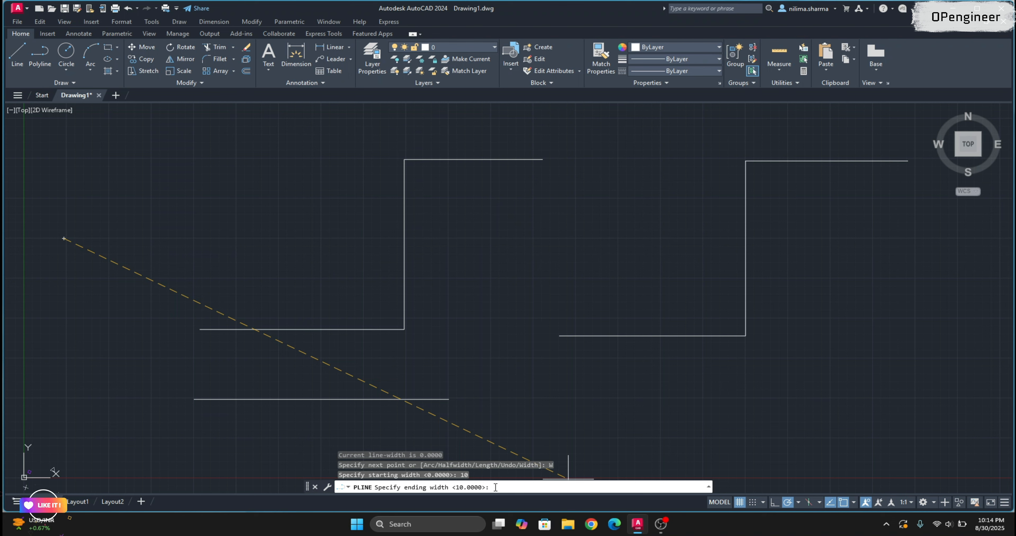
type("5")
key("Return")
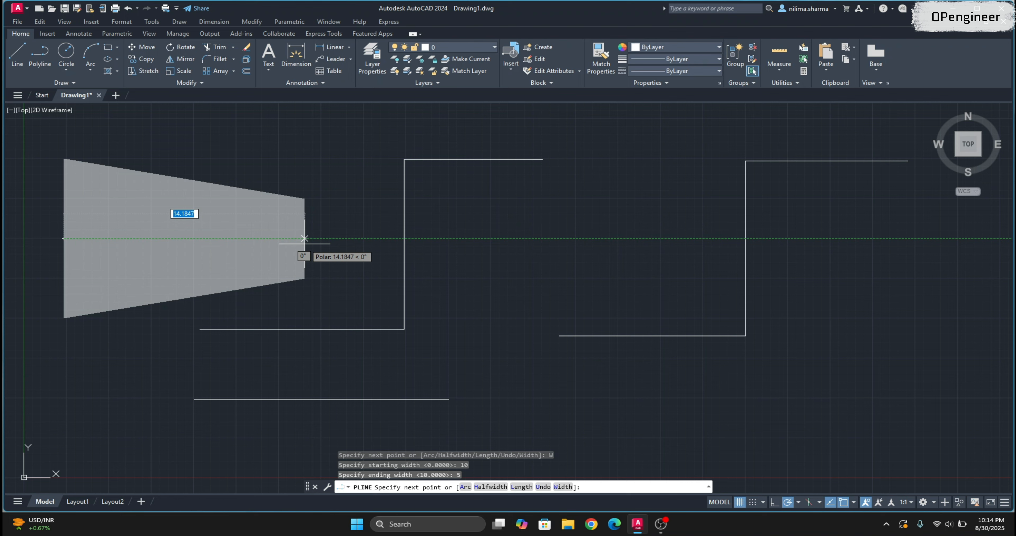
left_click(354, 238)
key("Escape")
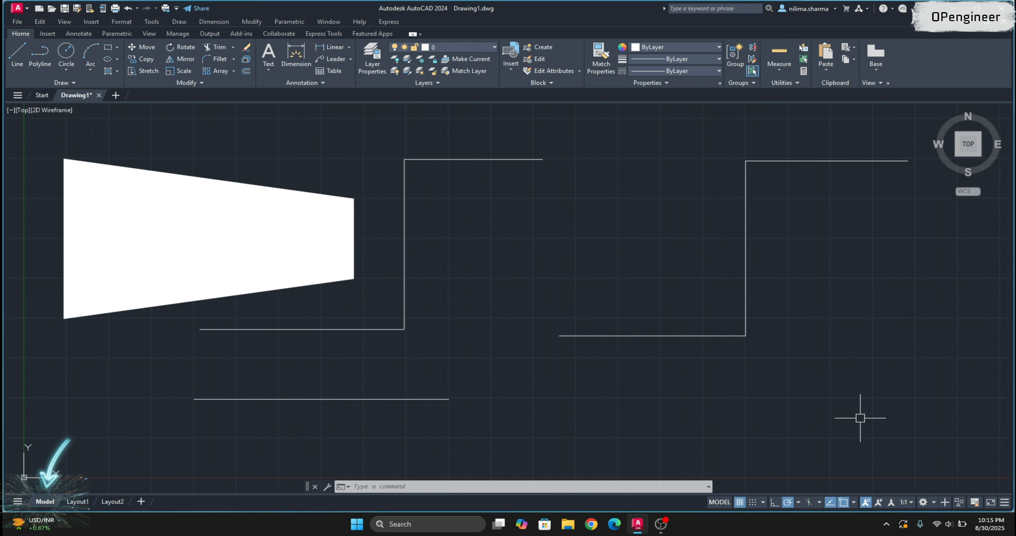
Select all the lines and polylines in the drawing and erase them
left_click(873, 450)
left_click(98, 146)
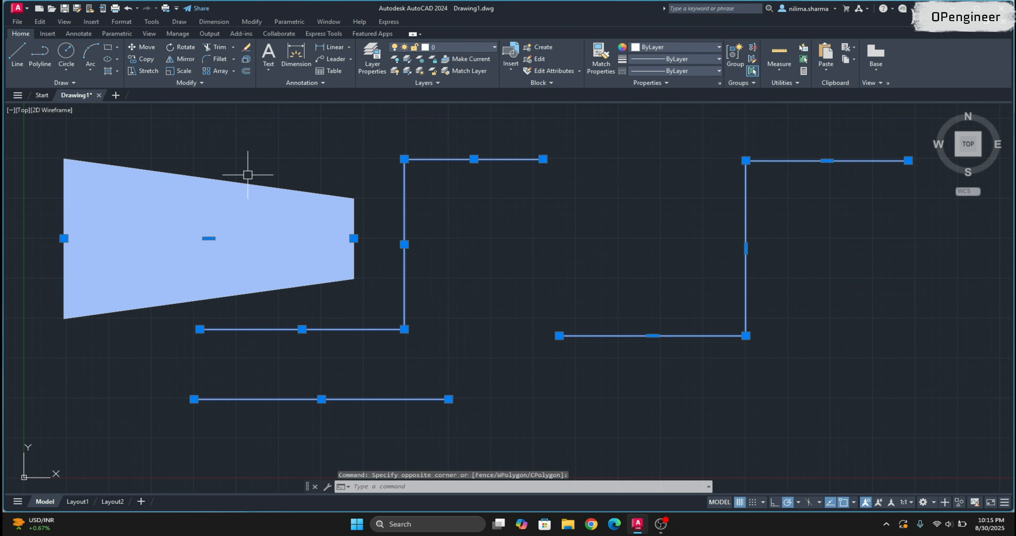
key("Delete")
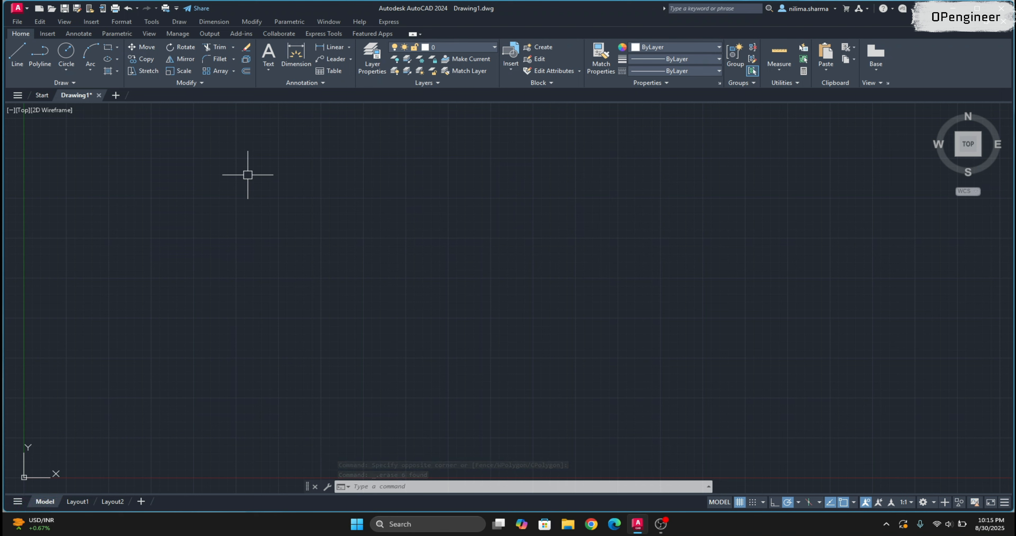
Draw a zigzag wave spline through six points using the Fit method, alternating low and high points and ending high
left_click(72, 82)
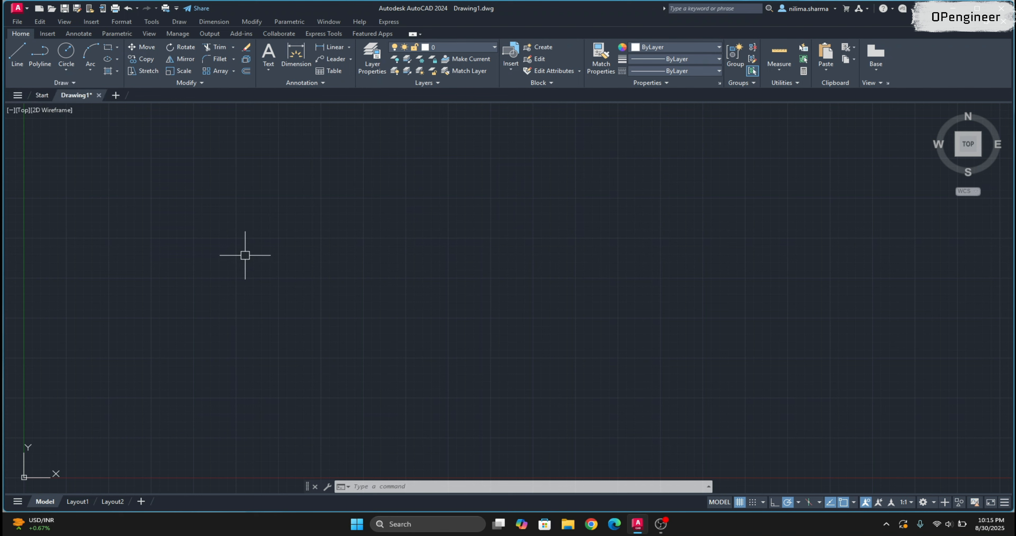
type("s")
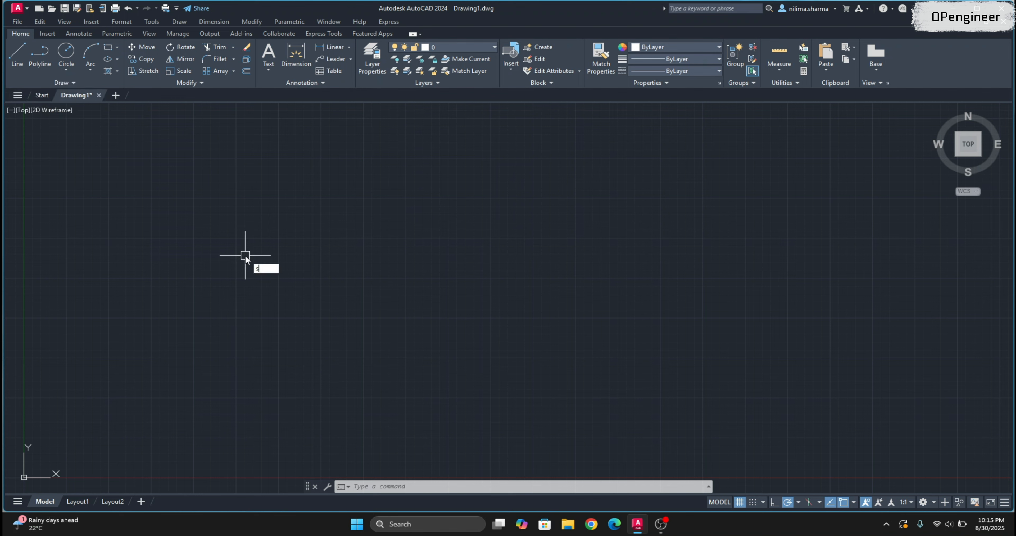
type("pl")
key("Return")
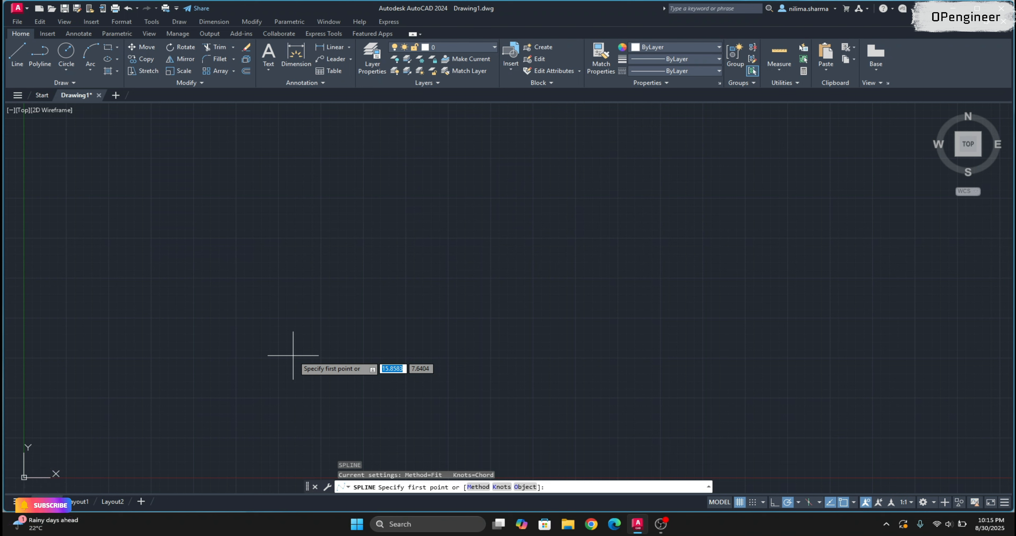
left_click(477, 487)
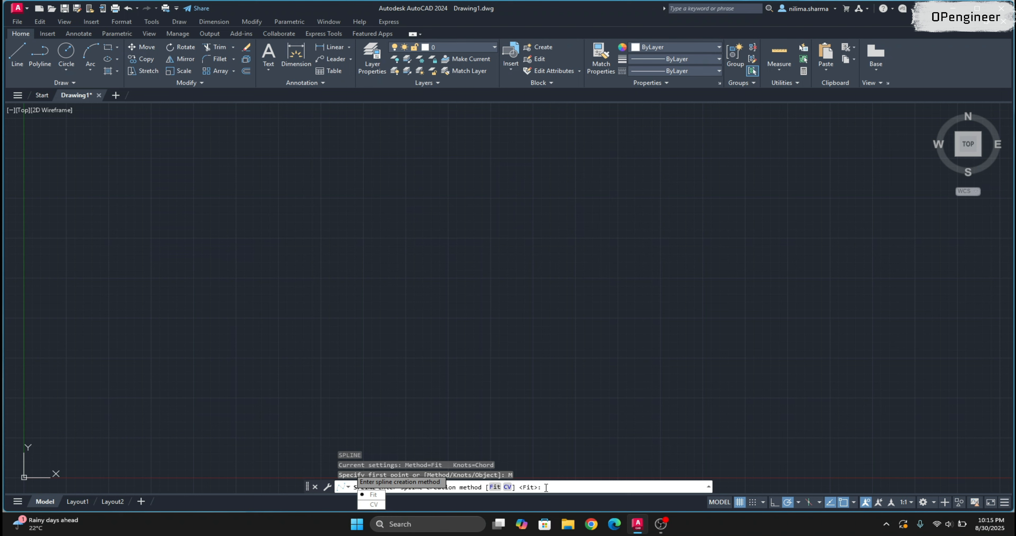
key("Return")
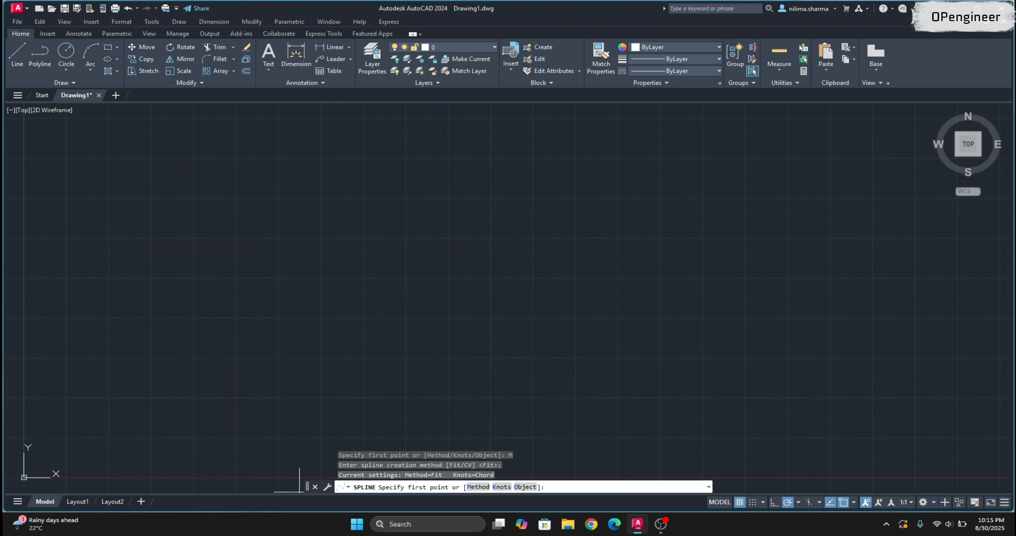
left_click(307, 393)
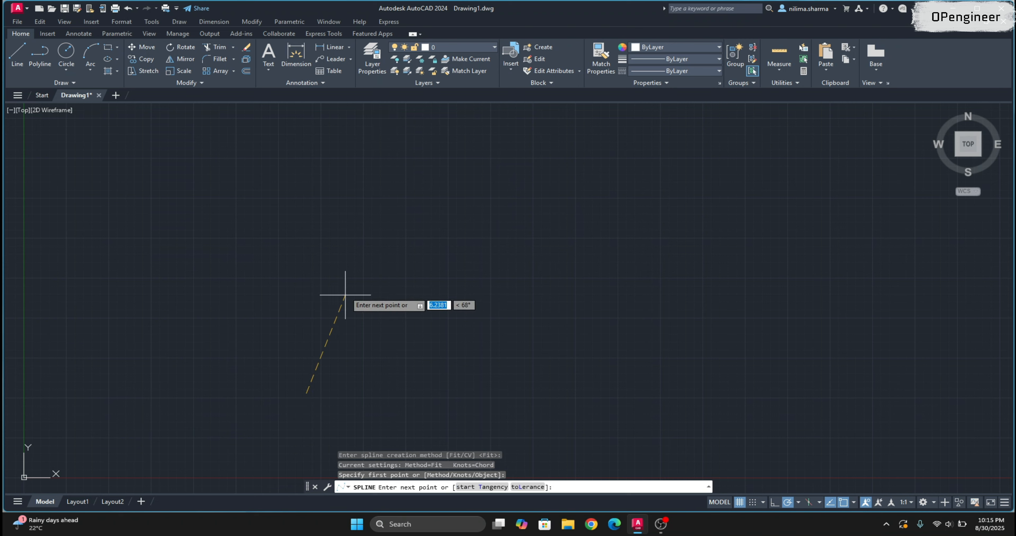
left_click(358, 208)
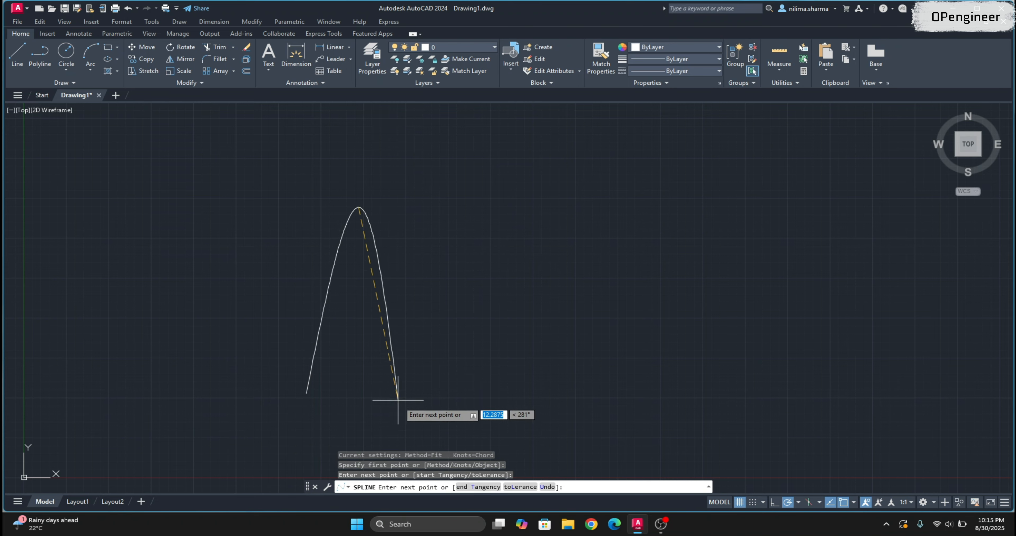
left_click(398, 408)
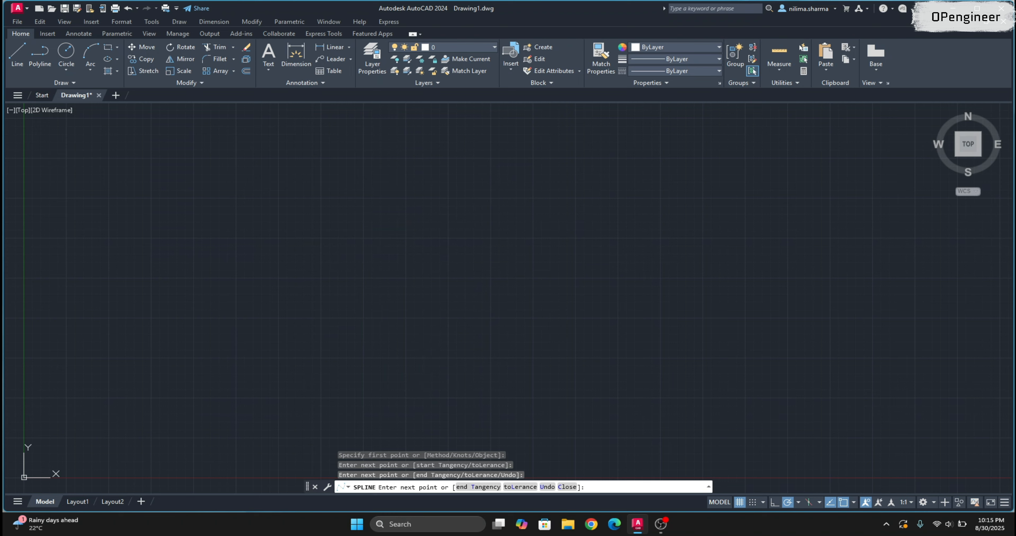
left_click(473, 183)
left_click(516, 401)
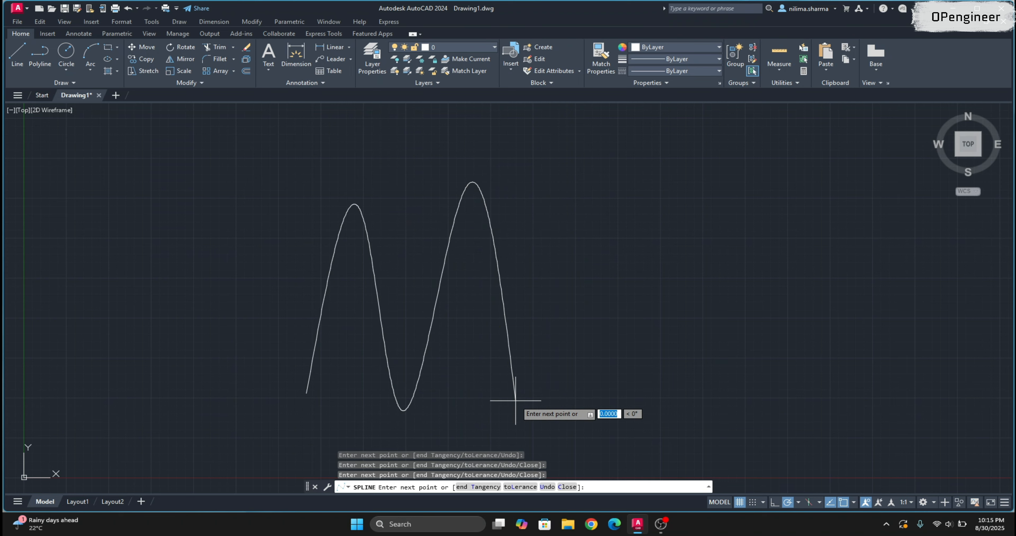
left_click(597, 199)
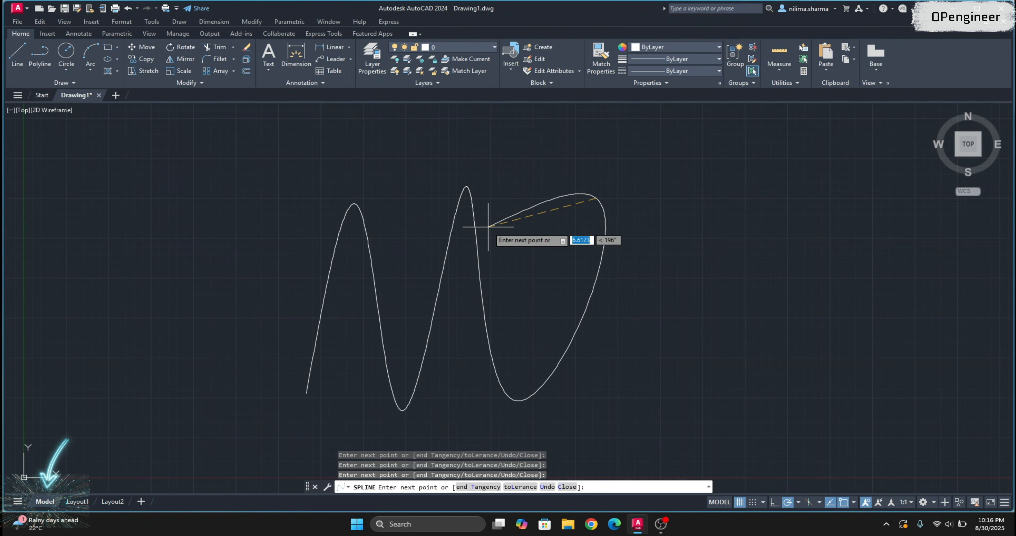
key("Return")
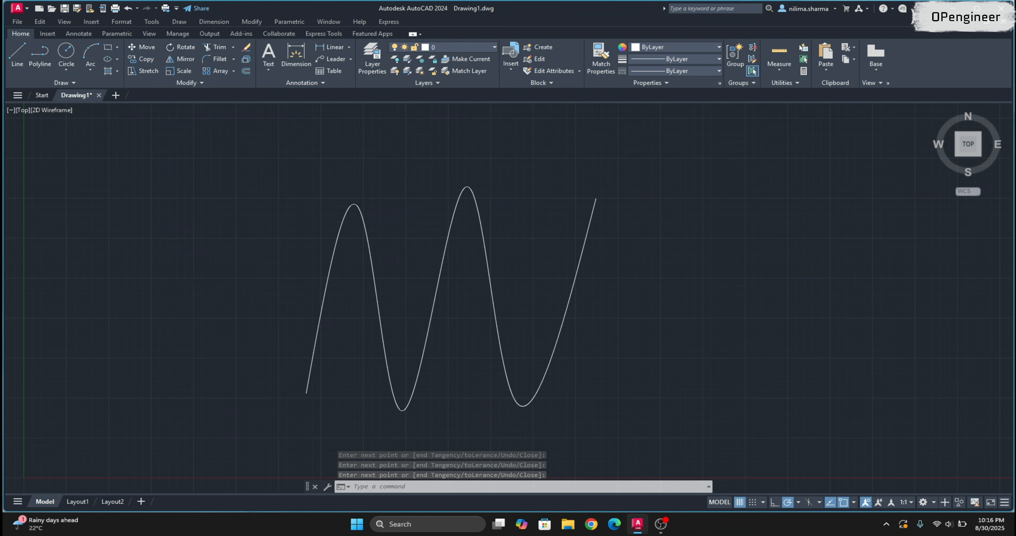
Draw a second spline with the CV method to the right of the first, placing six control vertices alternately low and high
scroll(159, 276, "down", 2)
scroll(458, 276, "up", 2)
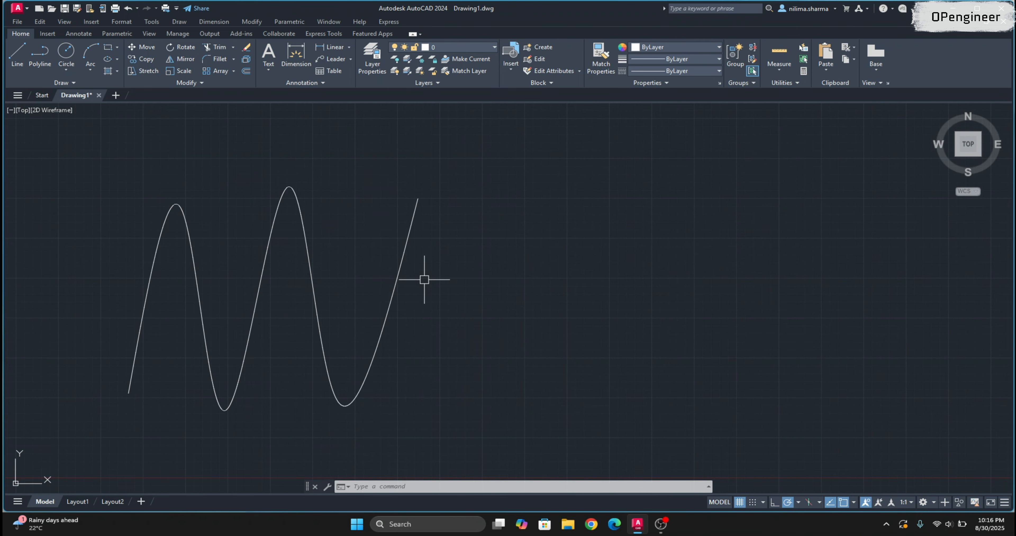
scroll(446, 304, "down", 2)
scroll(581, 329, "up", 2)
type("SPL")
key("Return")
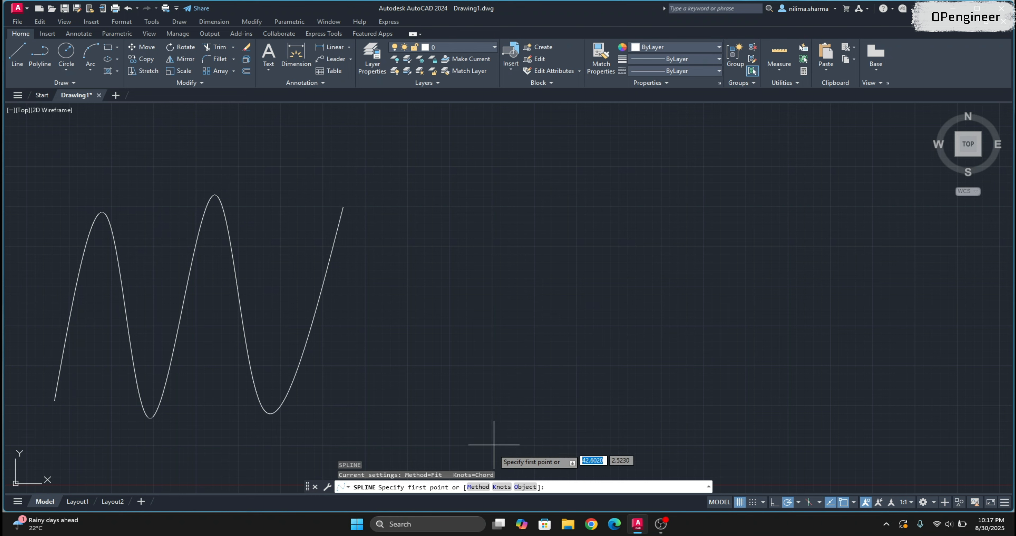
left_click(477, 488)
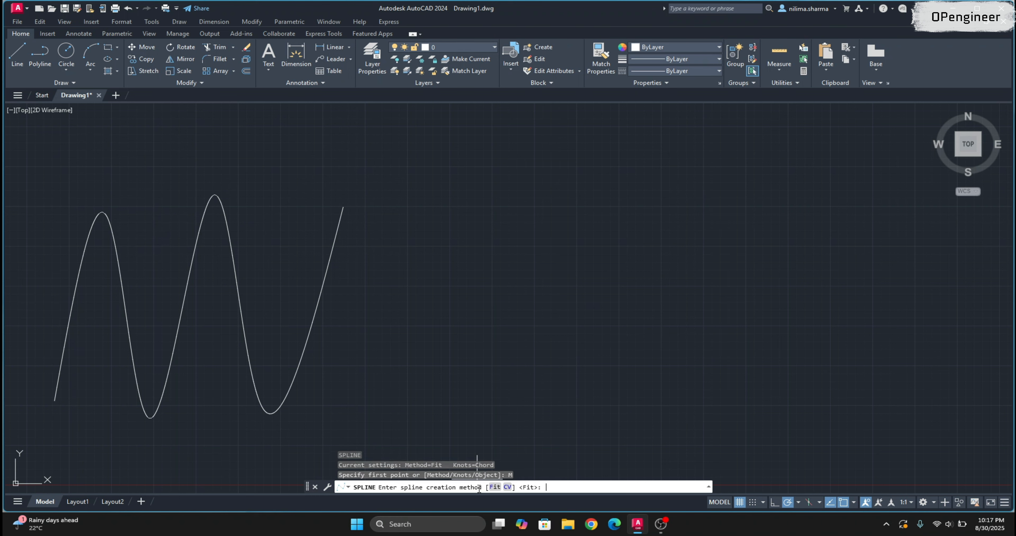
left_click(508, 488)
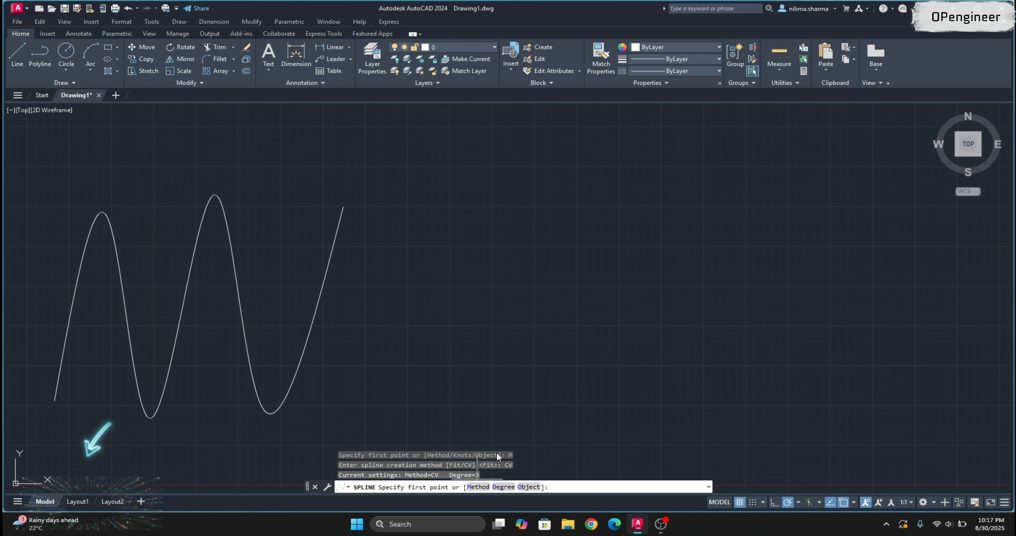
left_click(506, 409)
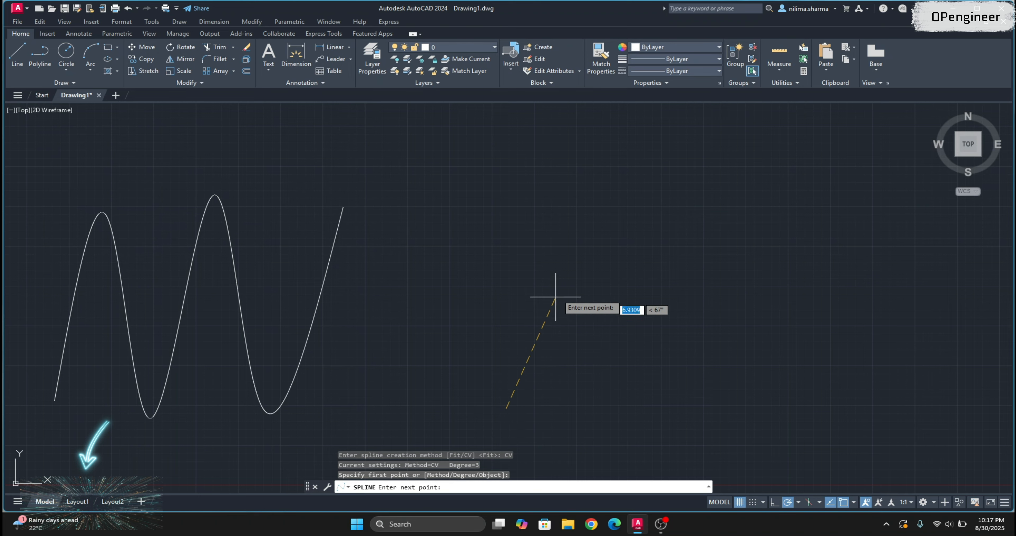
left_click(580, 218)
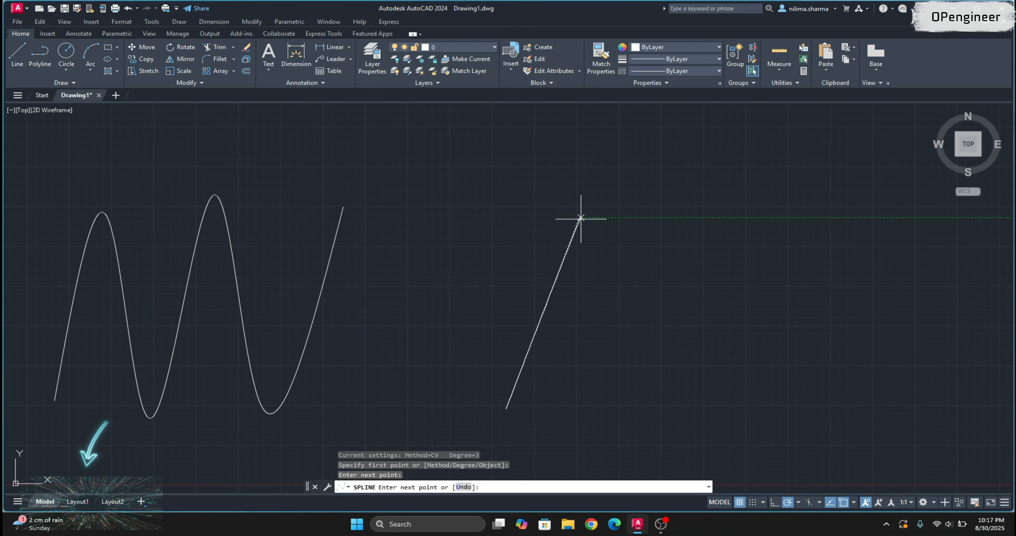
left_click(631, 402)
left_click(707, 251)
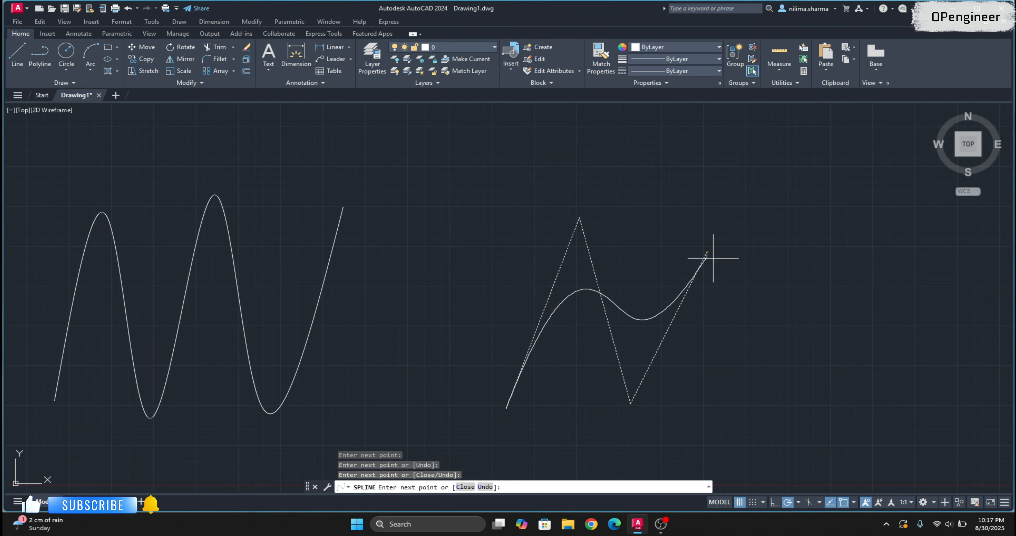
left_click(762, 397)
left_click(818, 255)
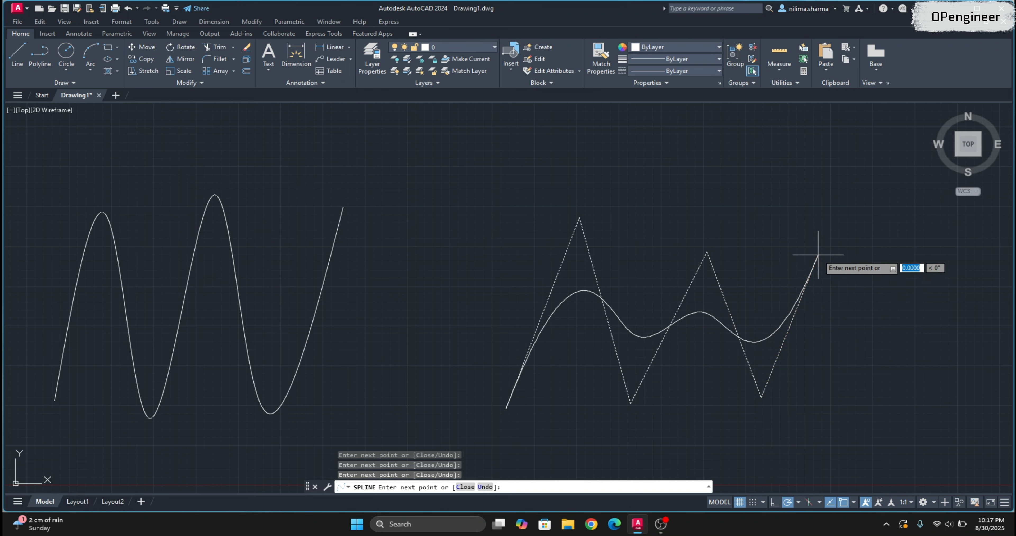
key("Return")
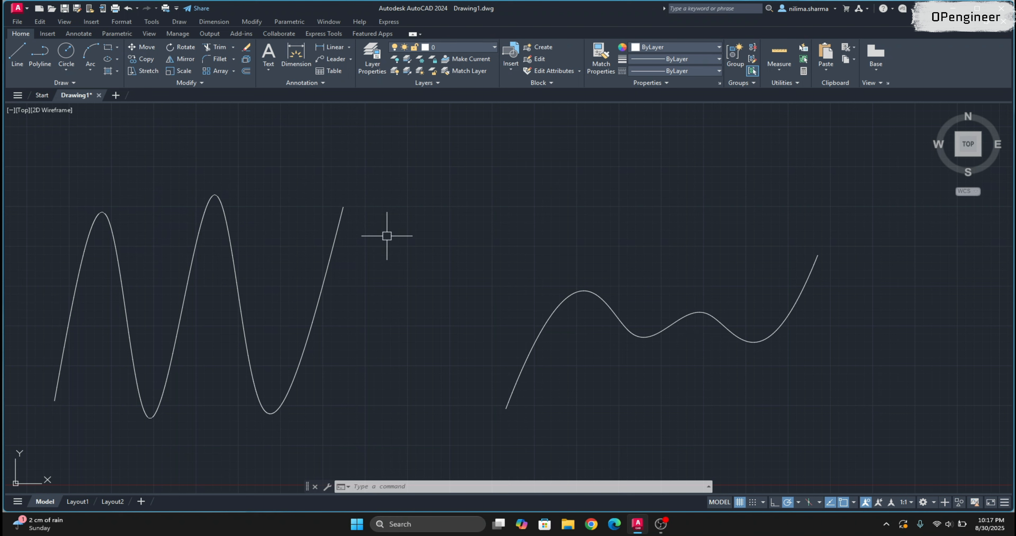
Reshape the Fit spline by stretching its first peak's fit point upward and its second peak's downward, then clear the selection
left_click(76, 286)
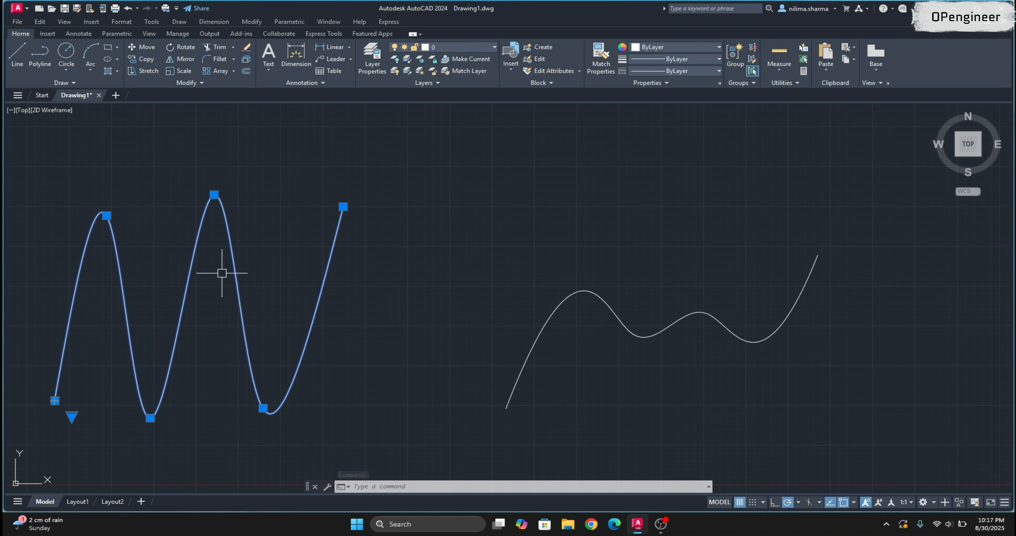
left_click(106, 215)
left_click(116, 174)
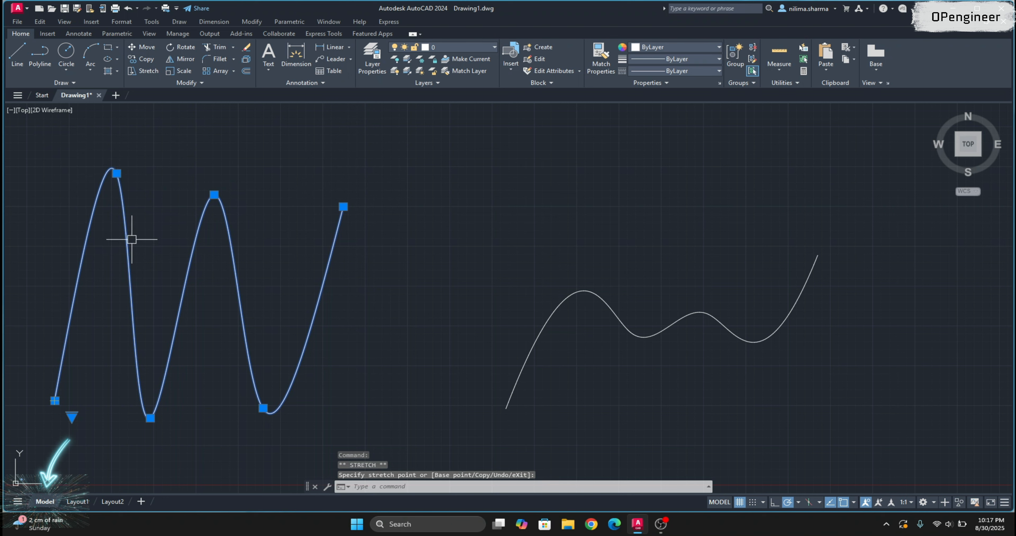
left_click(214, 194)
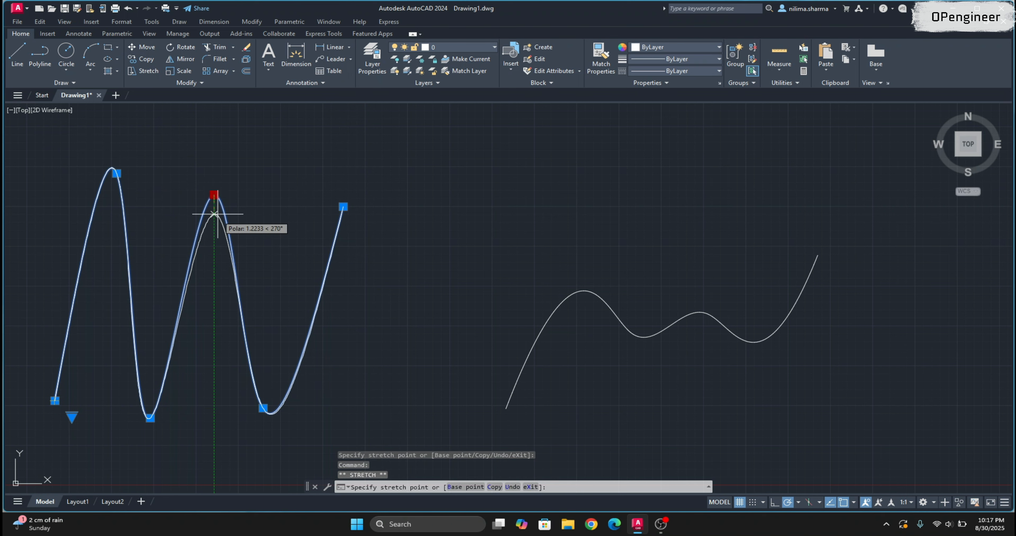
left_click(214, 229)
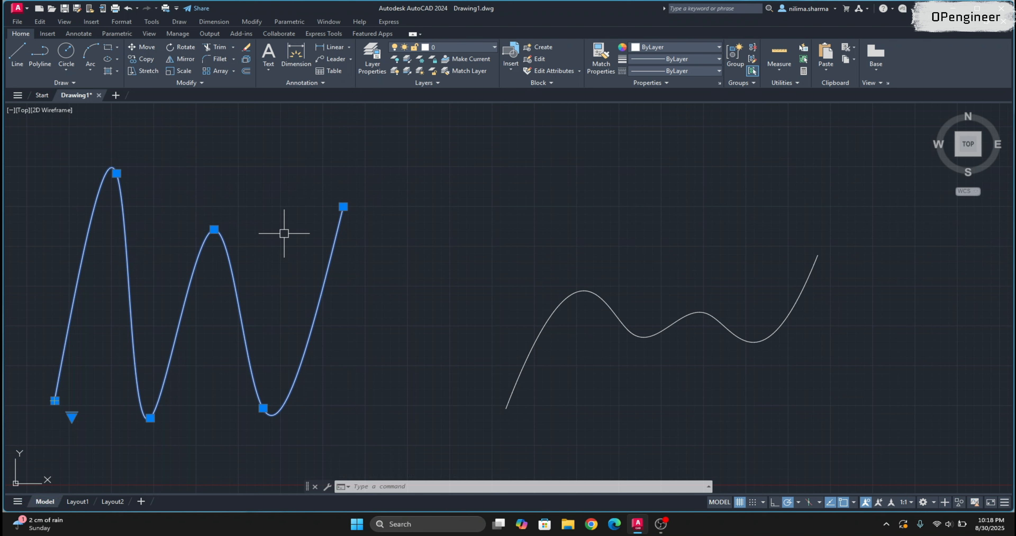
key("Escape")
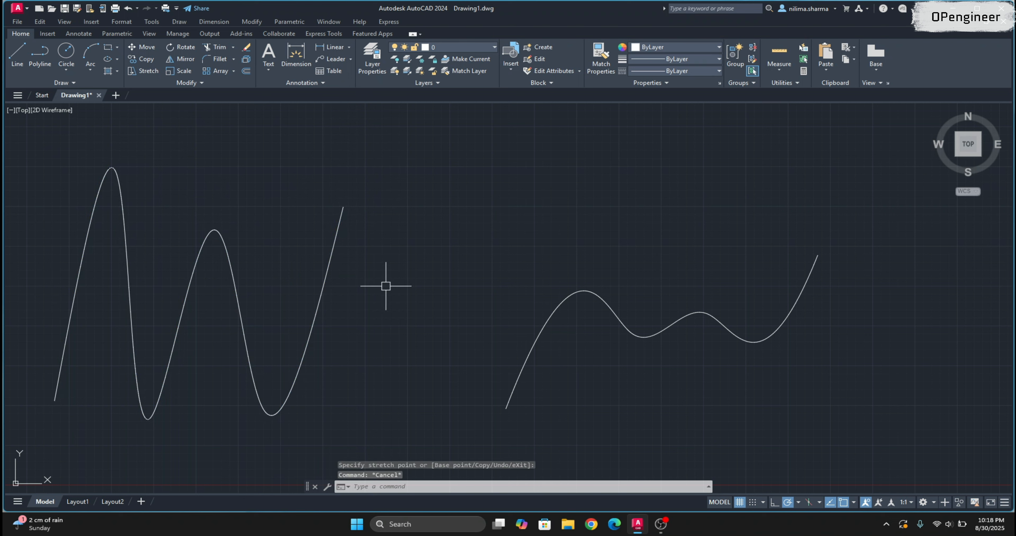
Reshape the CV spline by lowering its first upper vertex, raising the second and moving the end vertex down, then deselect it
left_click(589, 291)
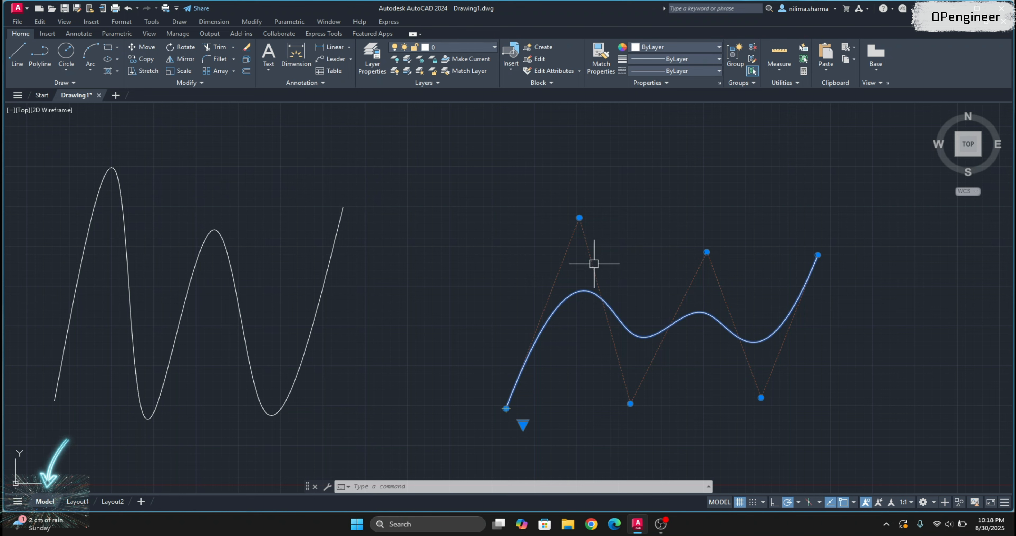
left_click(579, 217)
left_click(579, 259)
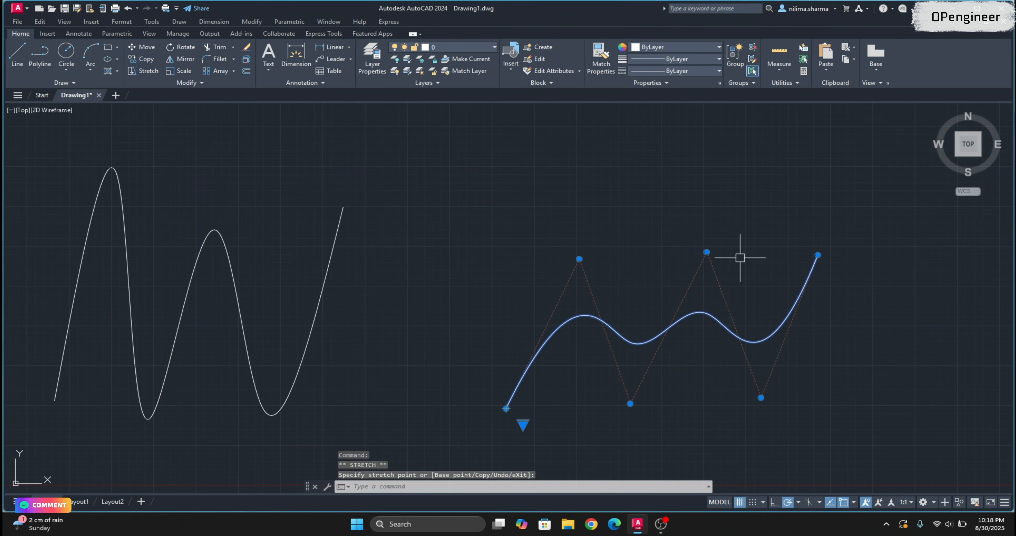
left_click(706, 252)
left_click(707, 184)
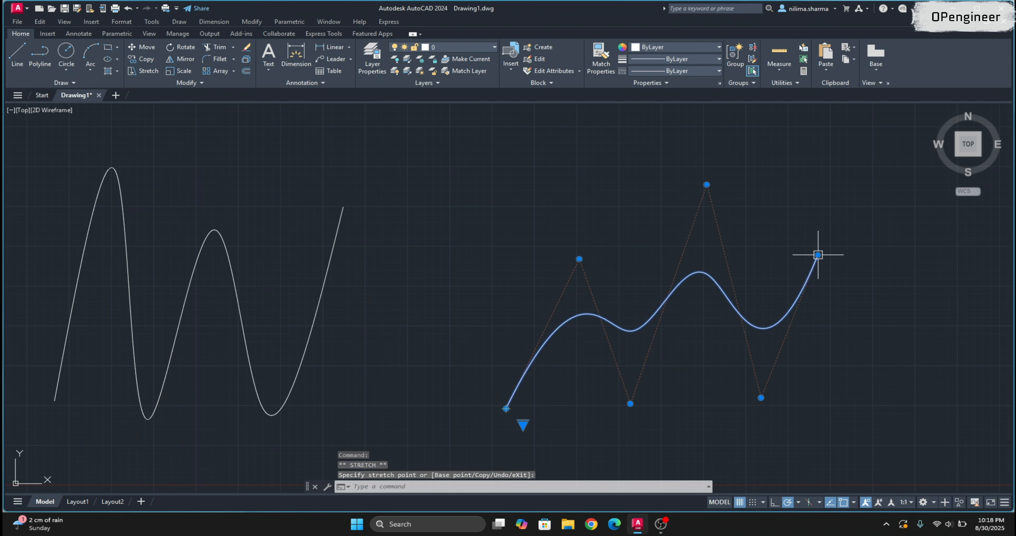
left_click(818, 255)
left_click(831, 308)
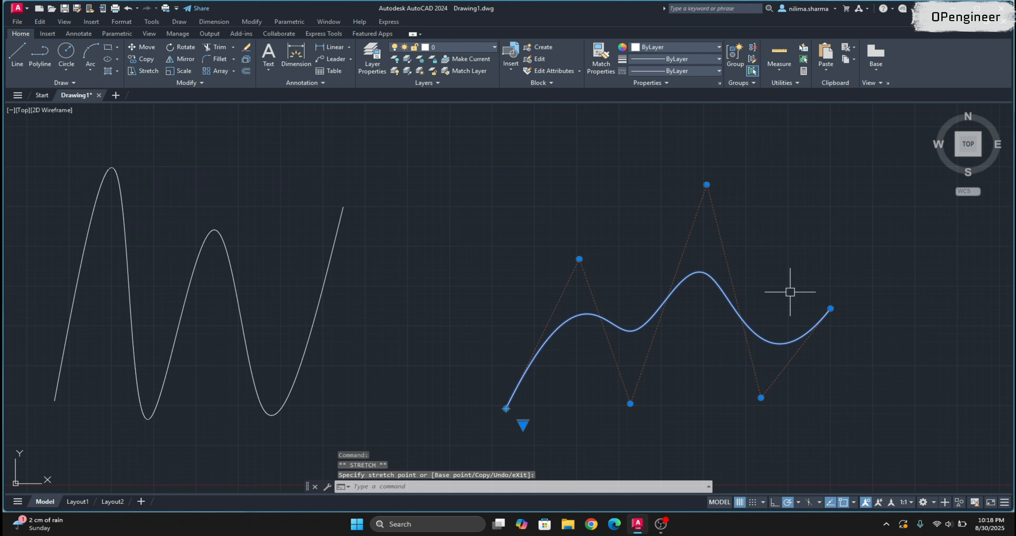
key("Escape")
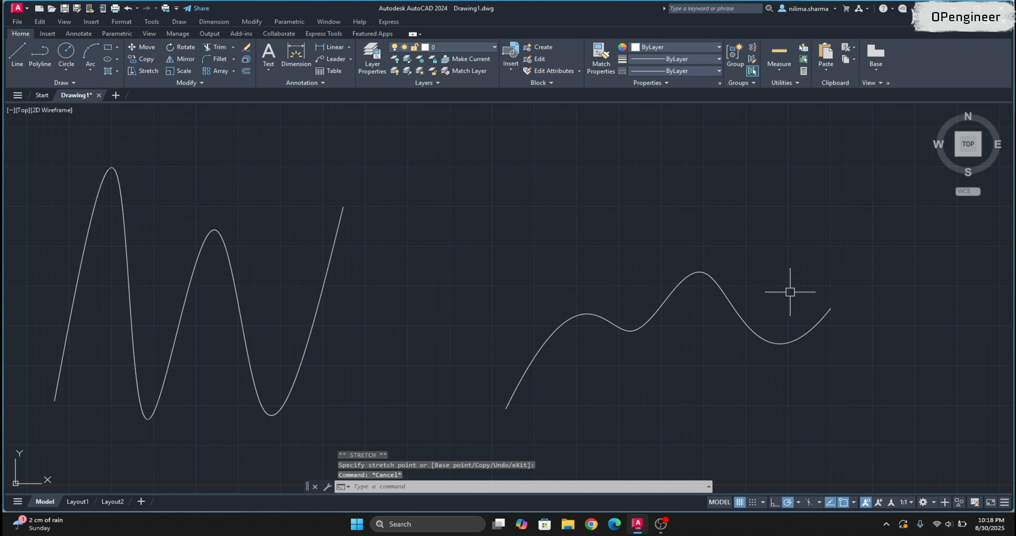